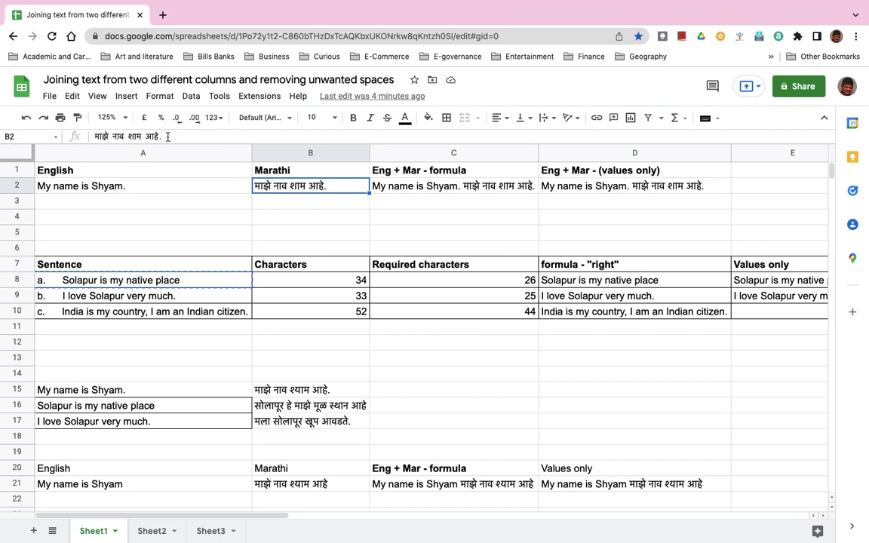
- Examine the English and Marathi source cells A2 and B2, the joining formula in C2 and the values-only cell D2
{"action": "left_click", "coordinate": [99, 185]}
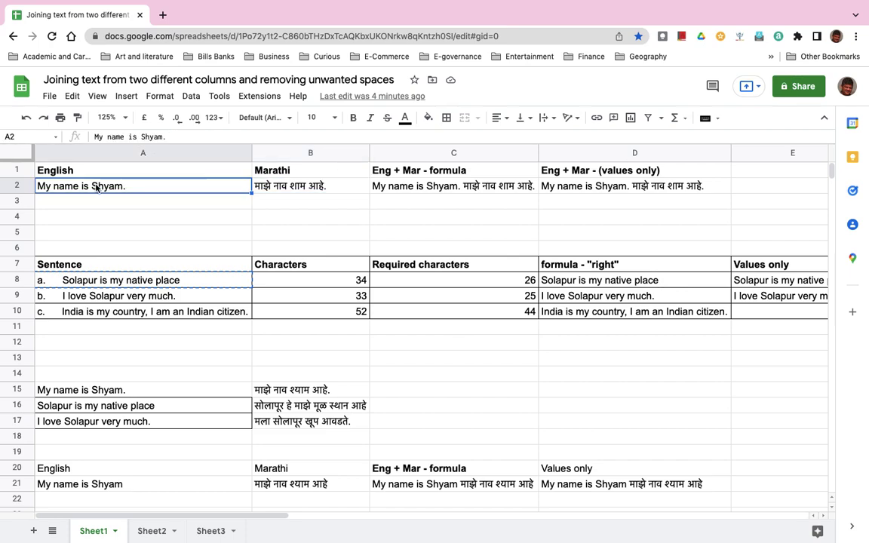
{"action": "left_click", "coordinate": [280, 189]}
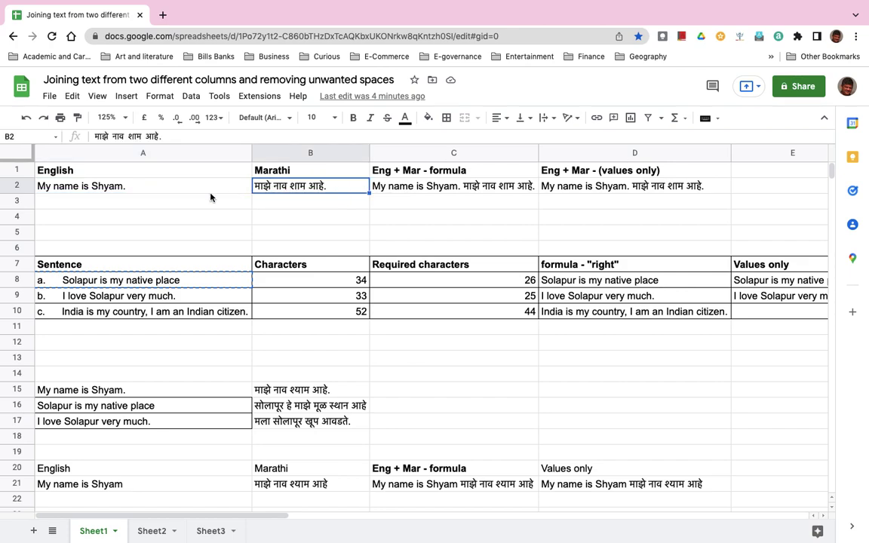
{"action": "left_click", "coordinate": [440, 191]}
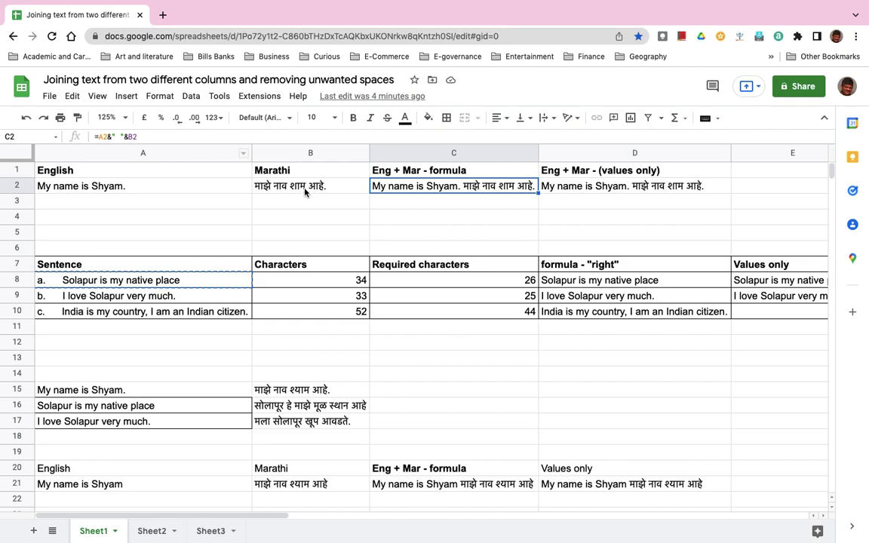
{"action": "left_click", "coordinate": [102, 188]}
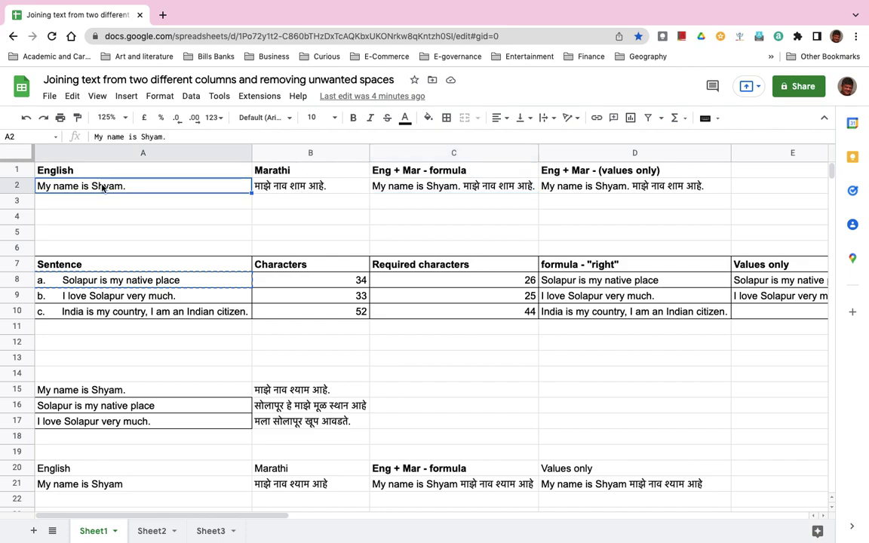
{"action": "left_click", "coordinate": [296, 186]}
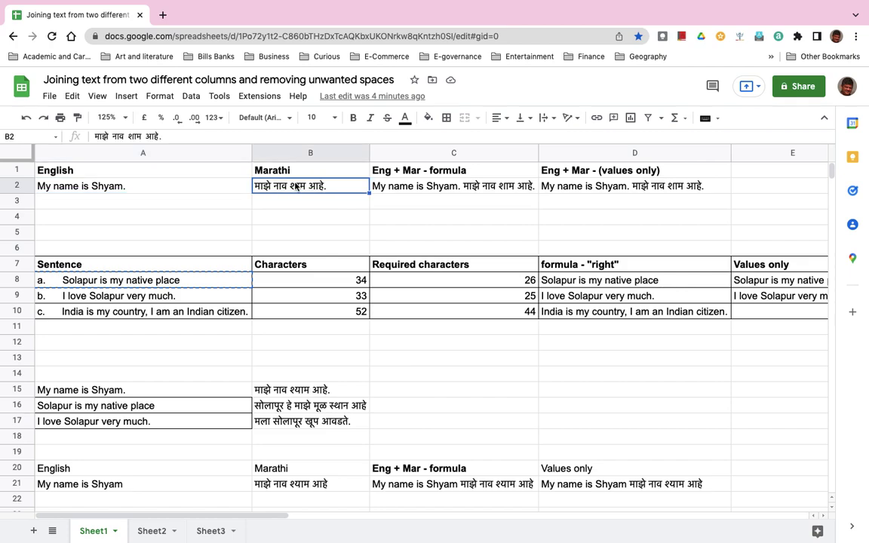
{"action": "left_click", "coordinate": [416, 189]}
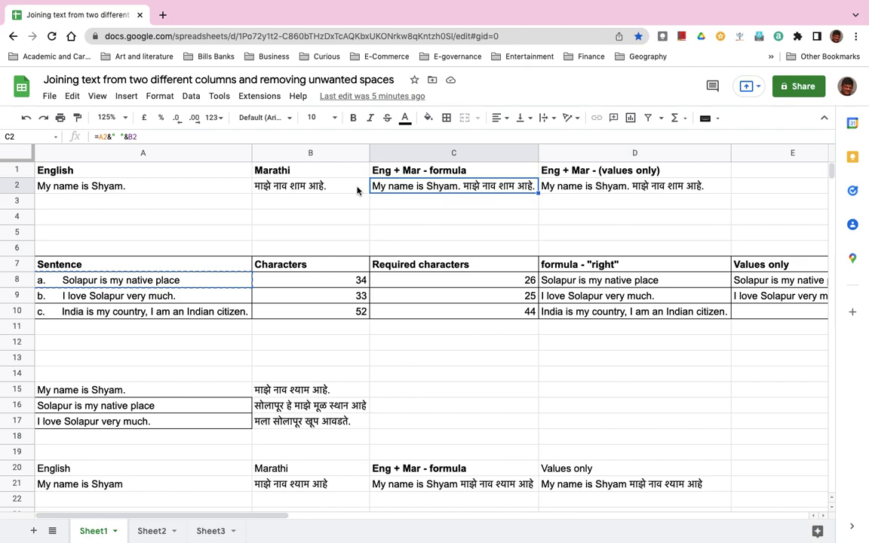
{"action": "left_click", "coordinate": [597, 192]}
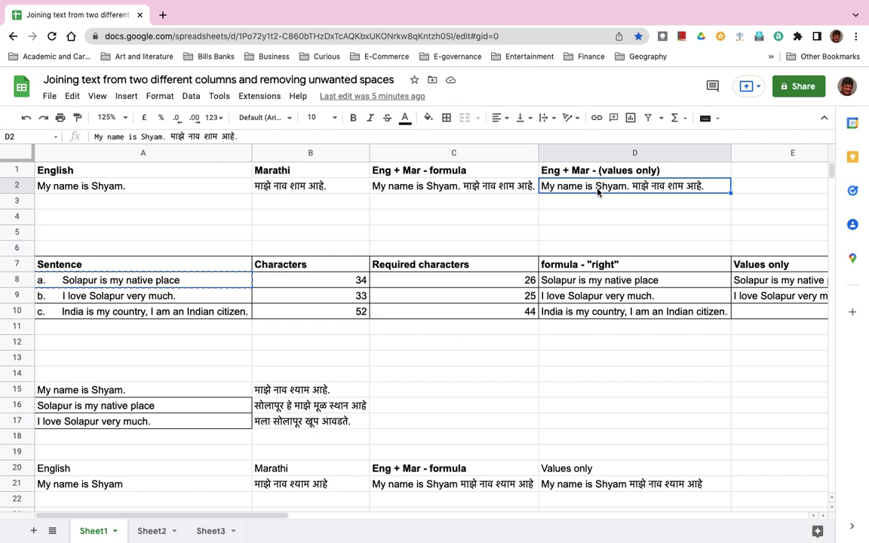
- Copy the joined text formula in C2 and paste it as values only into D2, comparing the contents of both cells
{"action": "left_click", "coordinate": [453, 188]}
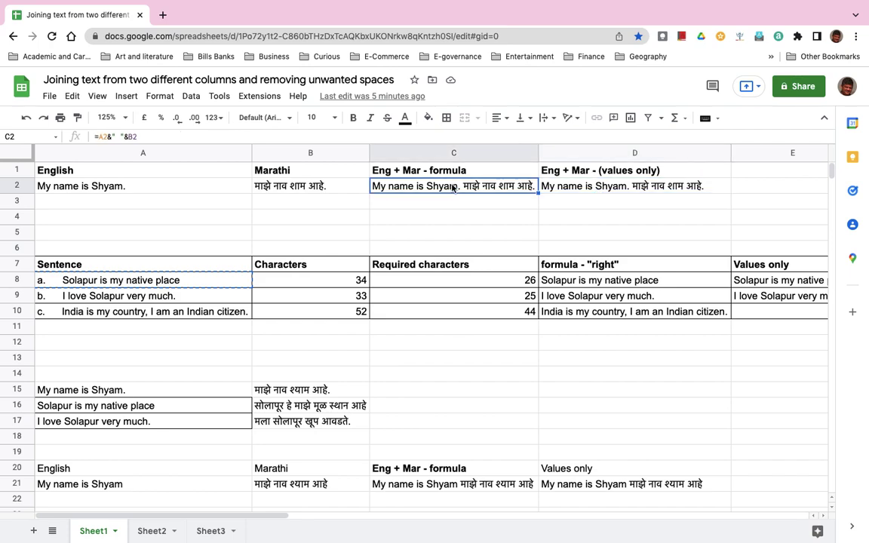
{"action": "right_click", "coordinate": [453, 188]}
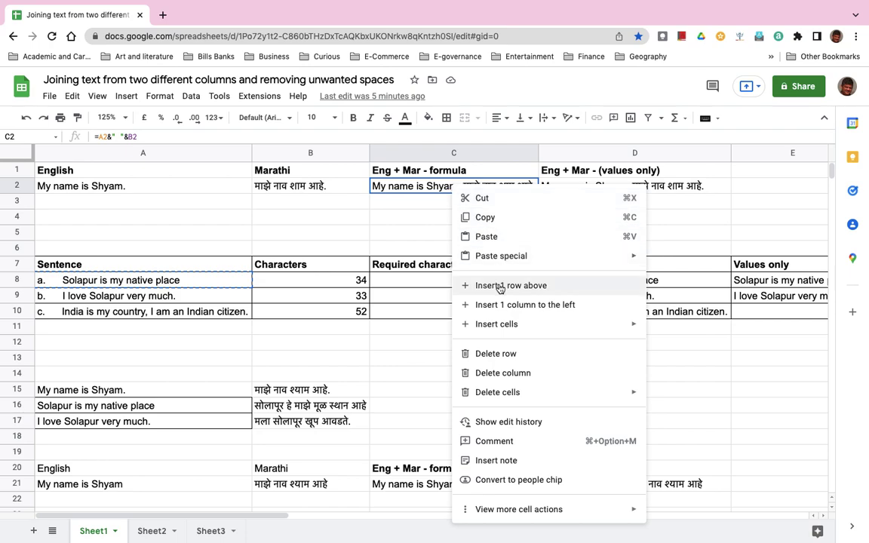
{"action": "left_click", "coordinate": [480, 218]}
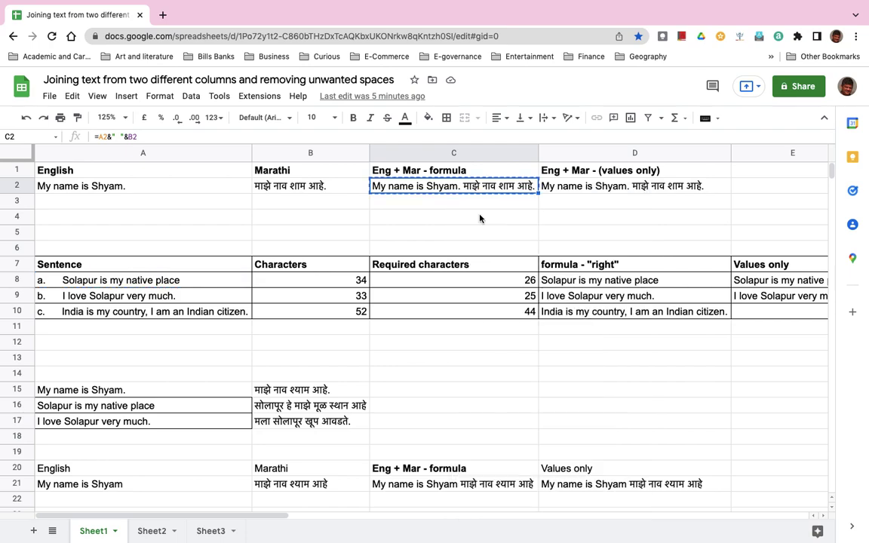
{"action": "left_click", "coordinate": [567, 190]}
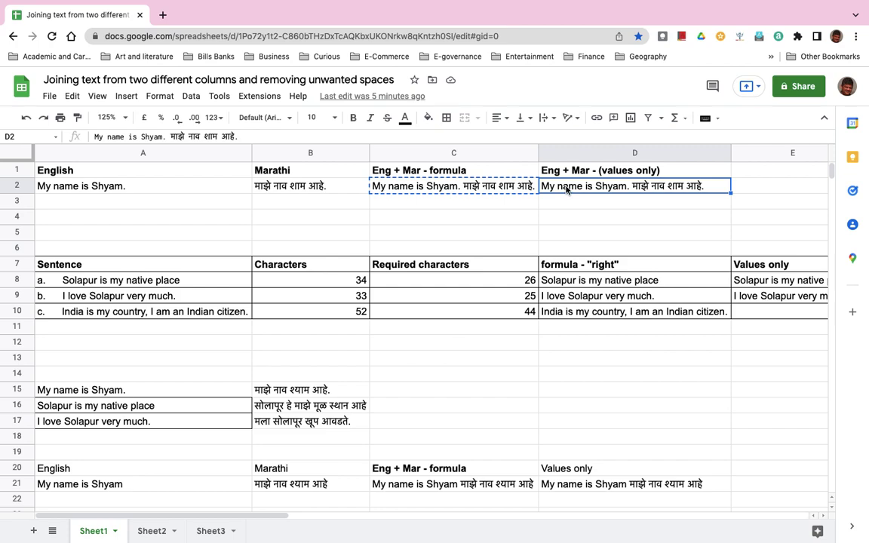
{"action": "right_click", "coordinate": [567, 190]}
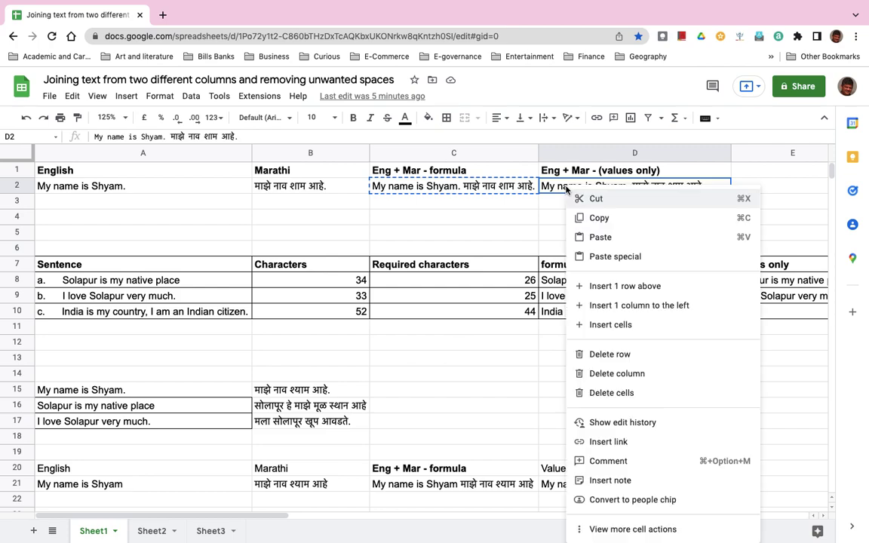
{"action": "mouse_move", "coordinate": [596, 261]}
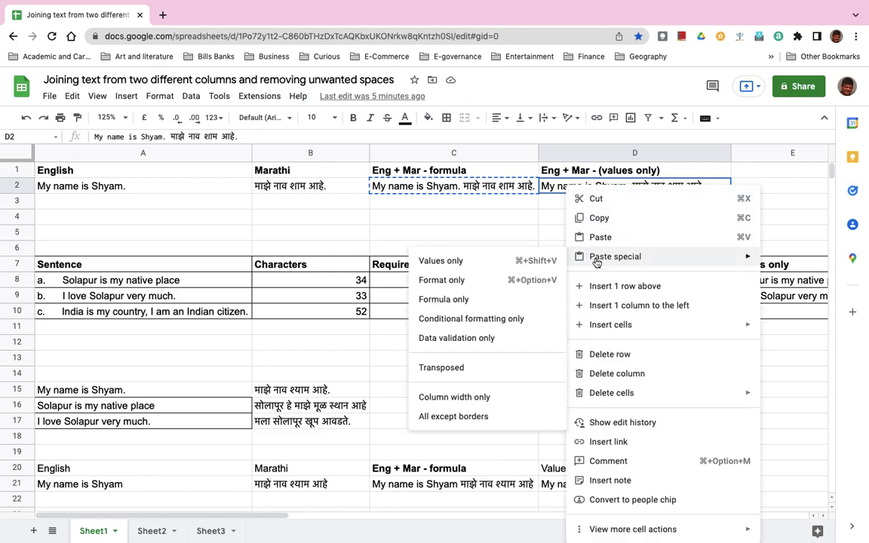
{"action": "left_click", "coordinate": [439, 260]}
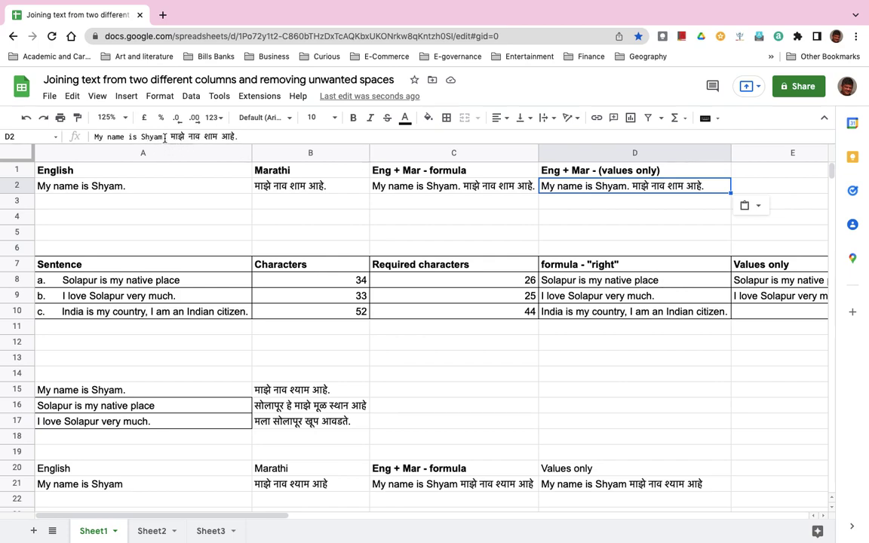
{"action": "left_click", "coordinate": [411, 187]}
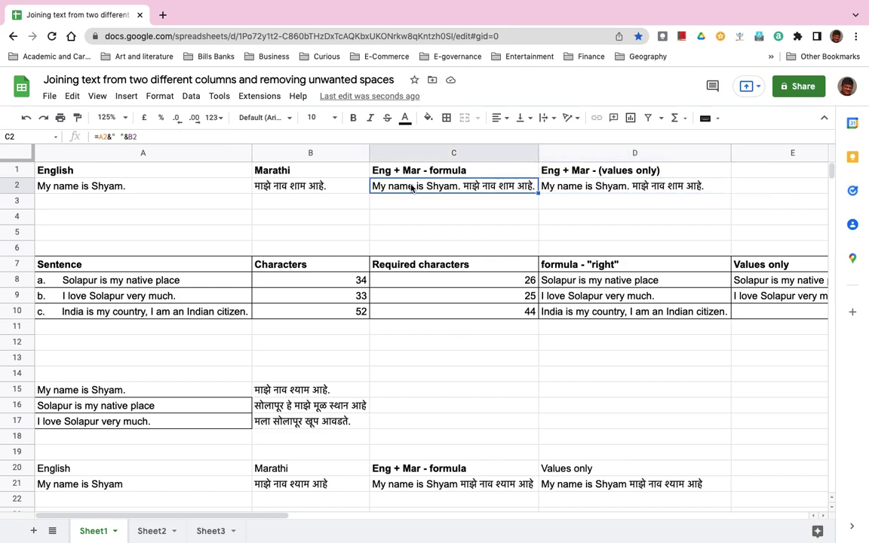
{"action": "left_click", "coordinate": [591, 188]}
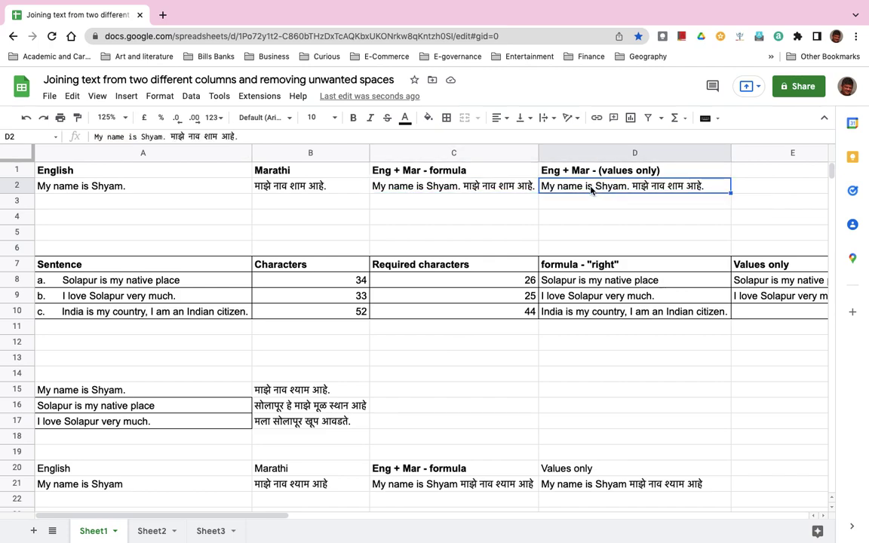
- Examine the sentence in A8 and the formulas in B8, C8 and D8 that count its characters and extract the required text
{"action": "left_click", "coordinate": [117, 285]}
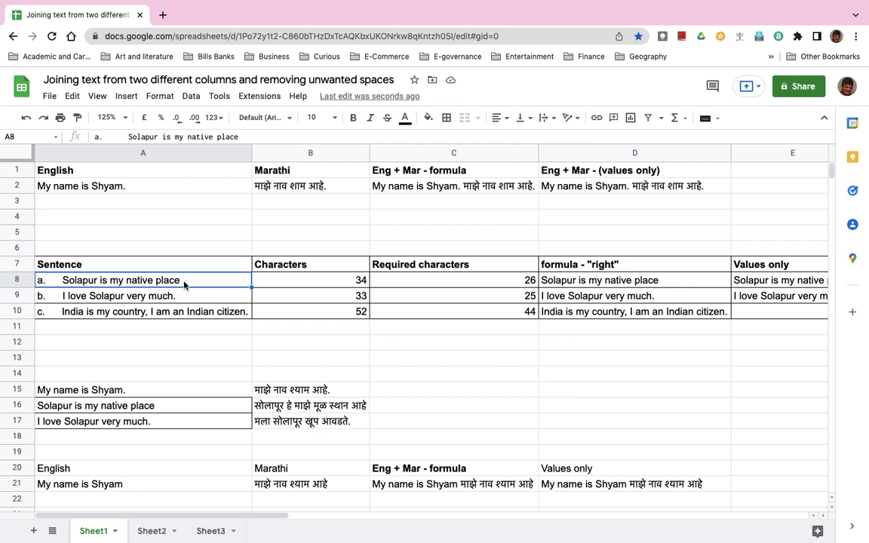
{"action": "left_click", "coordinate": [283, 281]}
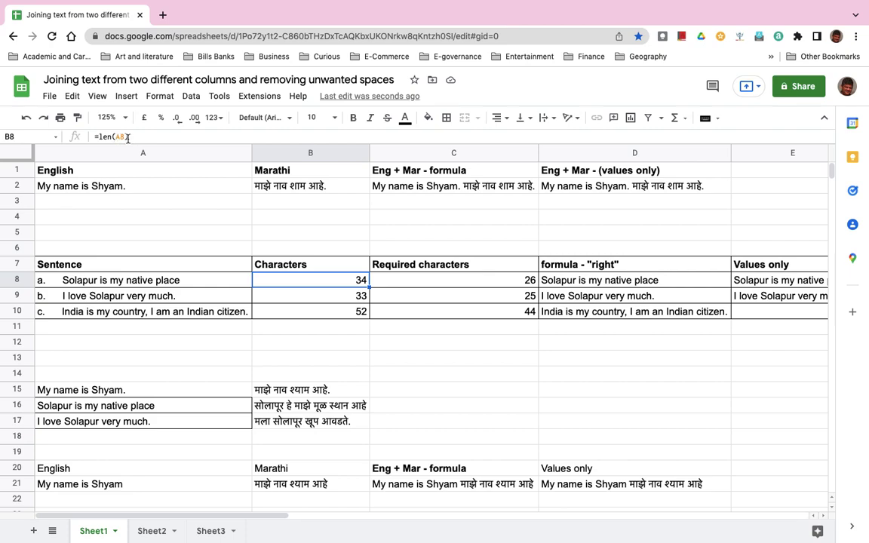
{"action": "left_click", "coordinate": [130, 285]}
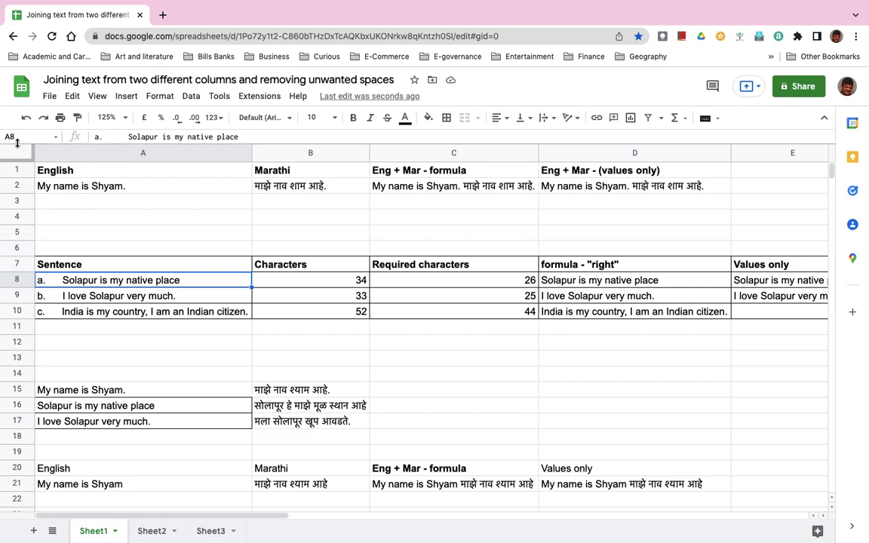
{"action": "left_click", "coordinate": [297, 283]}
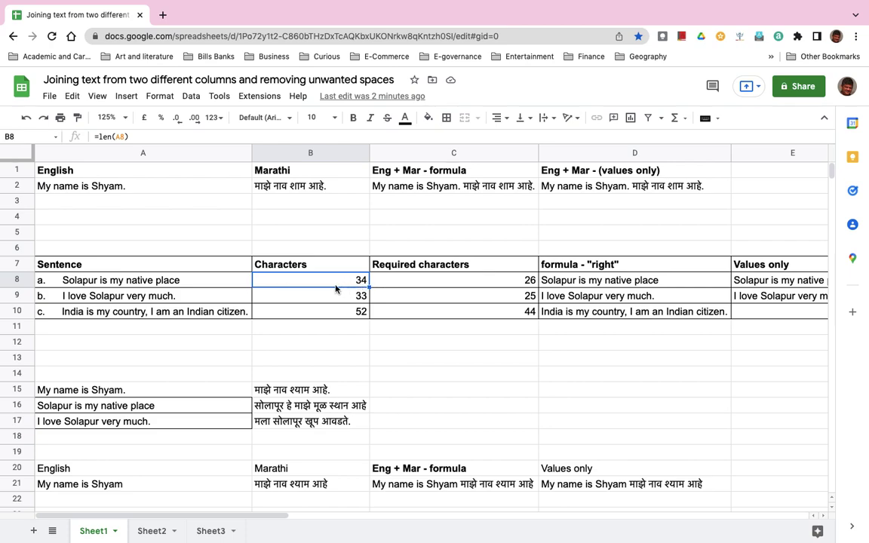
{"action": "left_click", "coordinate": [453, 281]}
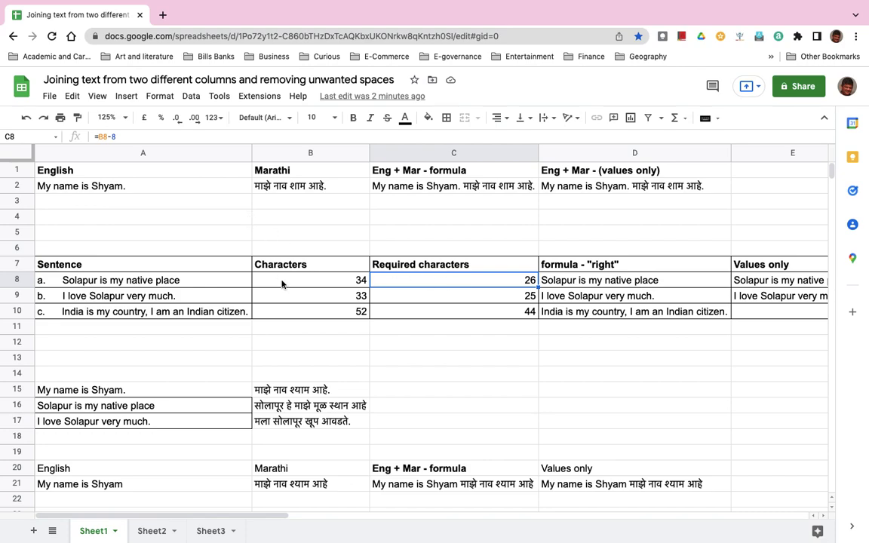
{"action": "left_click", "coordinate": [312, 282]}
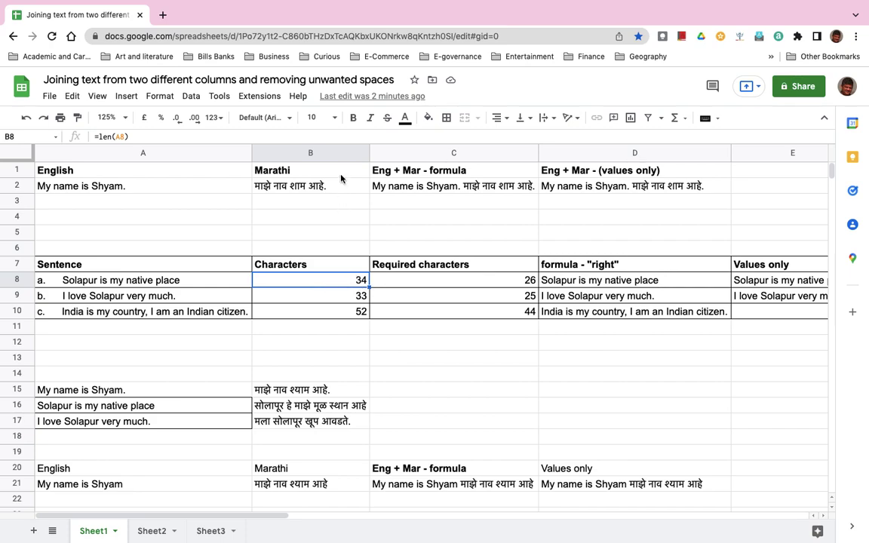
{"action": "left_click", "coordinate": [480, 283]}
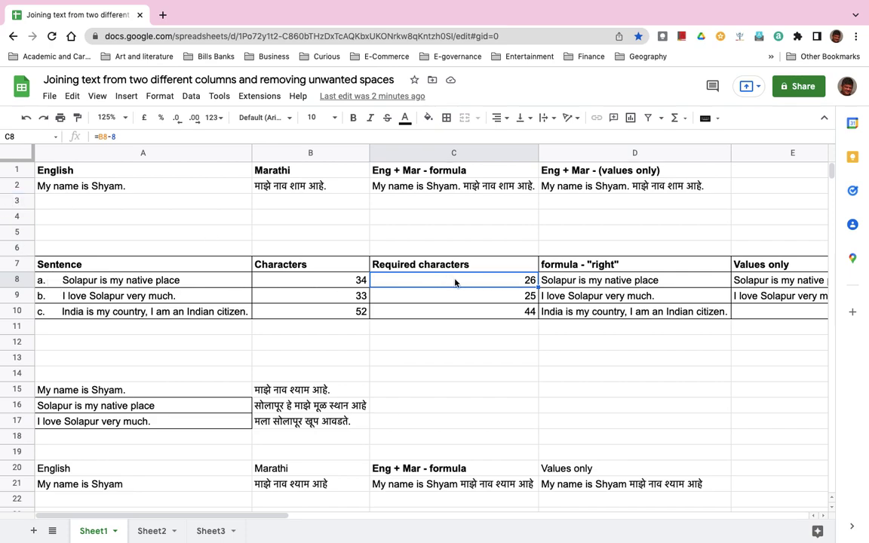
{"action": "left_click", "coordinate": [571, 286]}
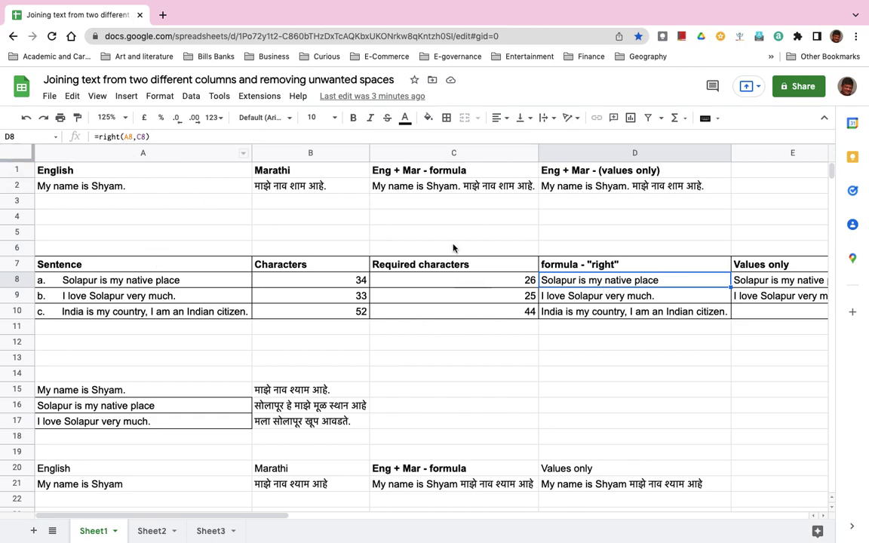
{"action": "left_click", "coordinate": [443, 282]}
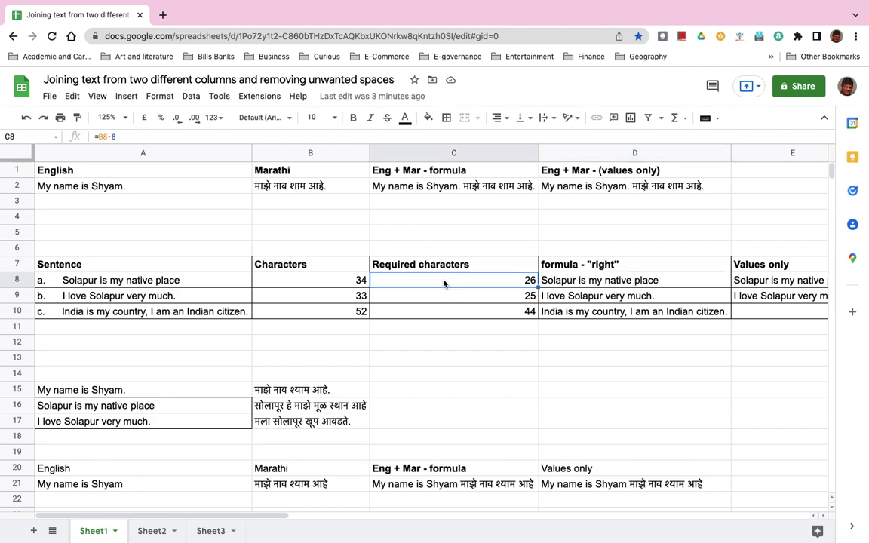
{"action": "left_click", "coordinate": [579, 283]}
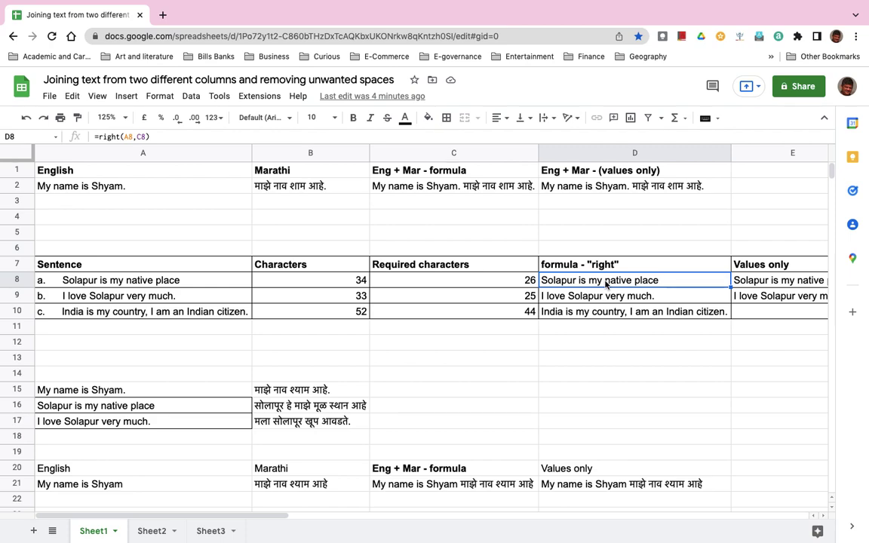
- Copy the RIGHT formula result in D8 and paste it as values only into E8
{"action": "key", "text": "Right"}
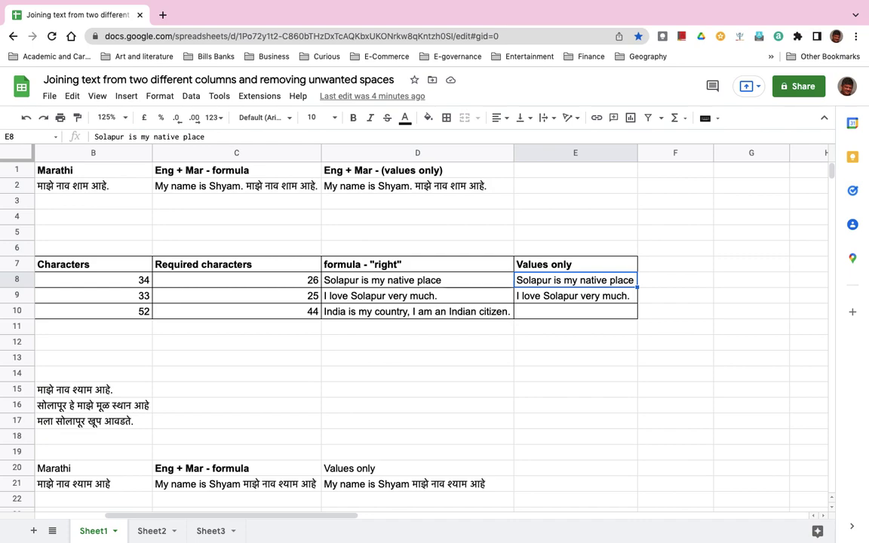
{"action": "left_click", "coordinate": [416, 285]}
{"action": "right_click", "coordinate": [415, 285]}
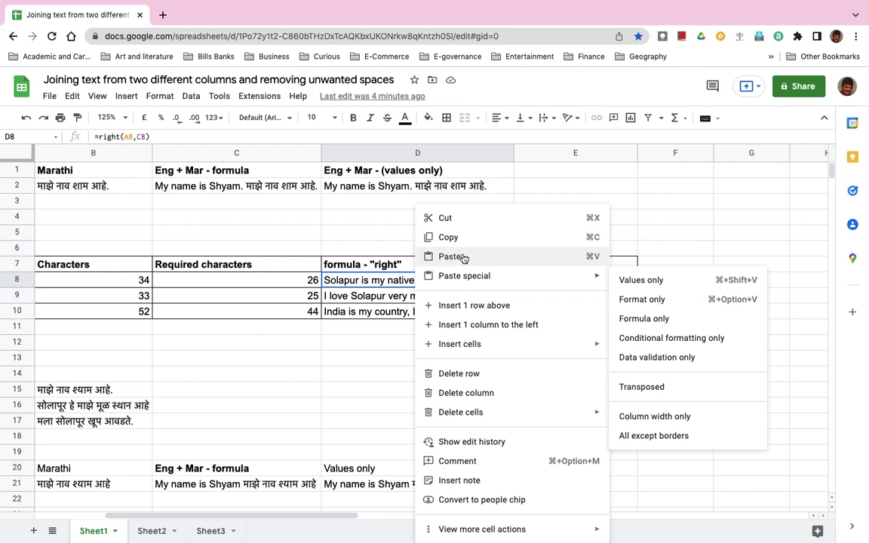
{"action": "left_click", "coordinate": [446, 237]}
{"action": "left_click", "coordinate": [558, 283]}
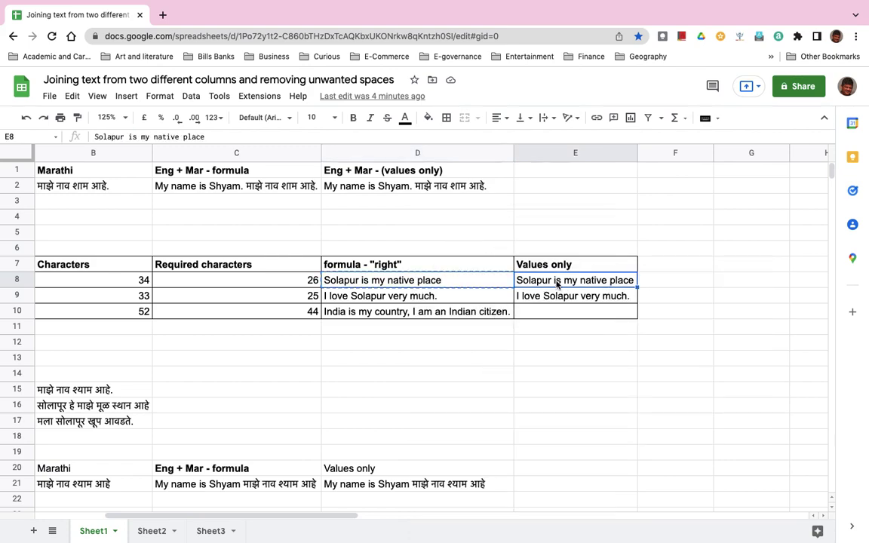
{"action": "right_click", "coordinate": [558, 284]}
{"action": "mouse_move", "coordinate": [565, 257]}
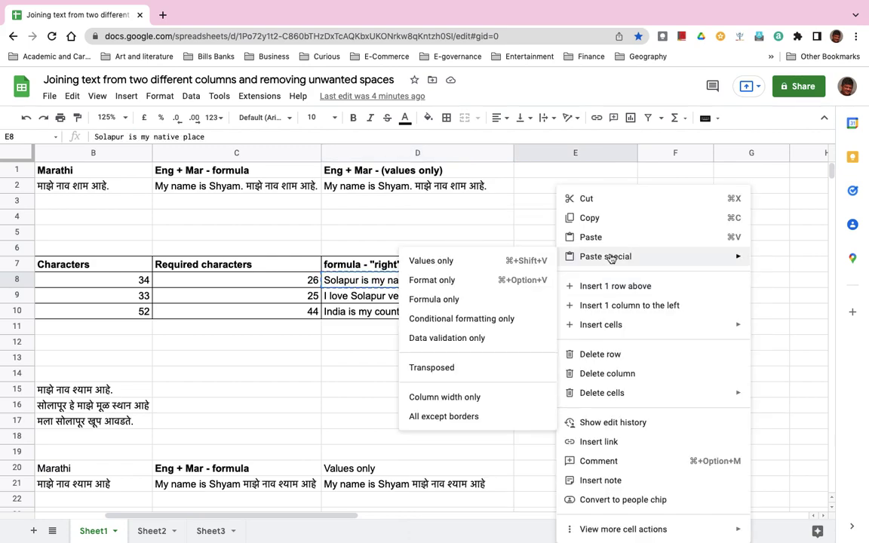
{"action": "left_click", "coordinate": [424, 261]}
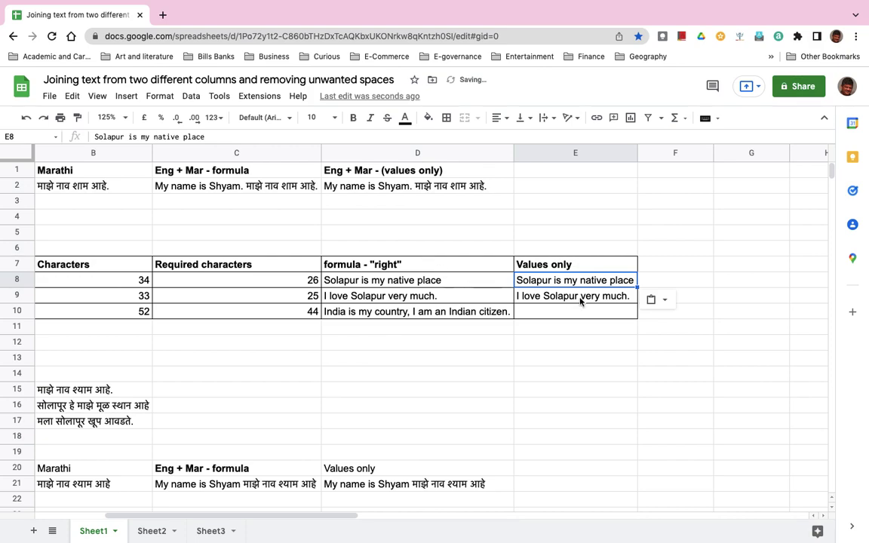
{"action": "left_click", "coordinate": [737, 268]}
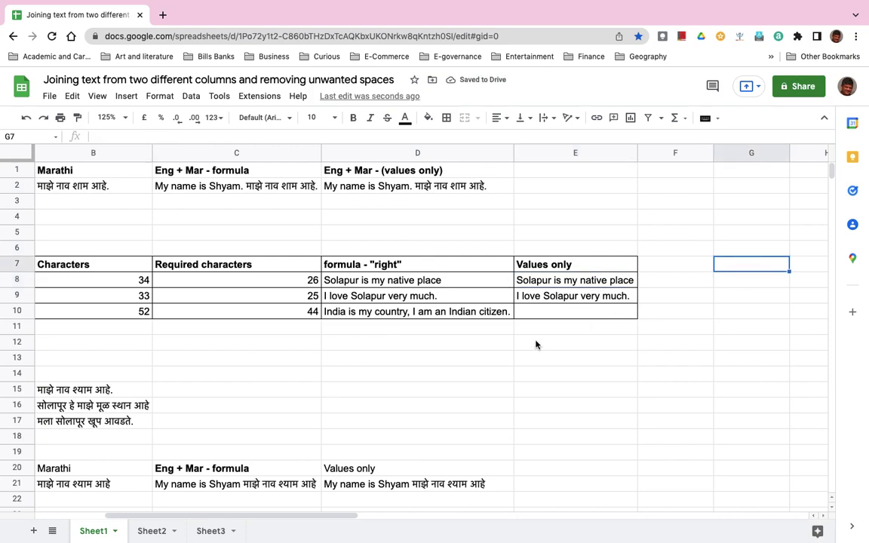
- Examine the English sentence in A15 and the translation formula in B15 that refers to it
{"action": "scroll", "coordinate": [425, 367], "scroll_direction": "left", "scroll_amount": 3}
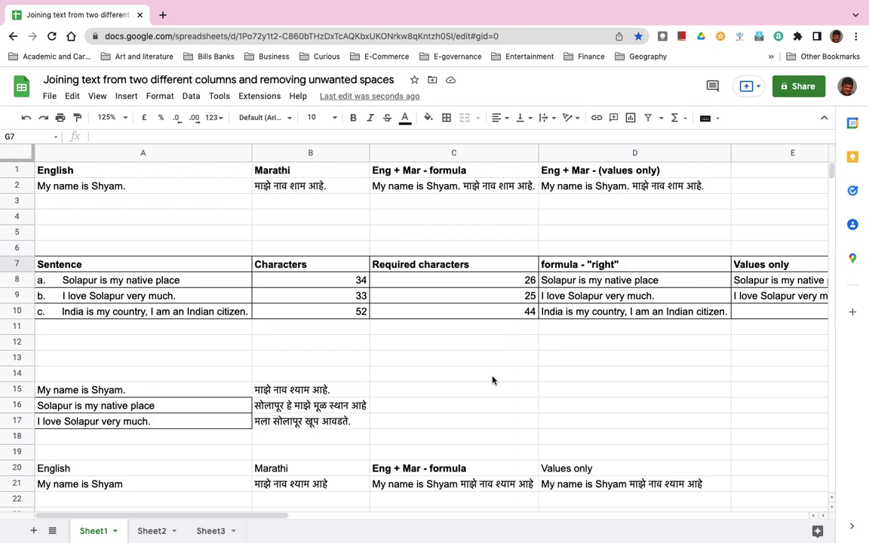
{"action": "left_click", "coordinate": [84, 393]}
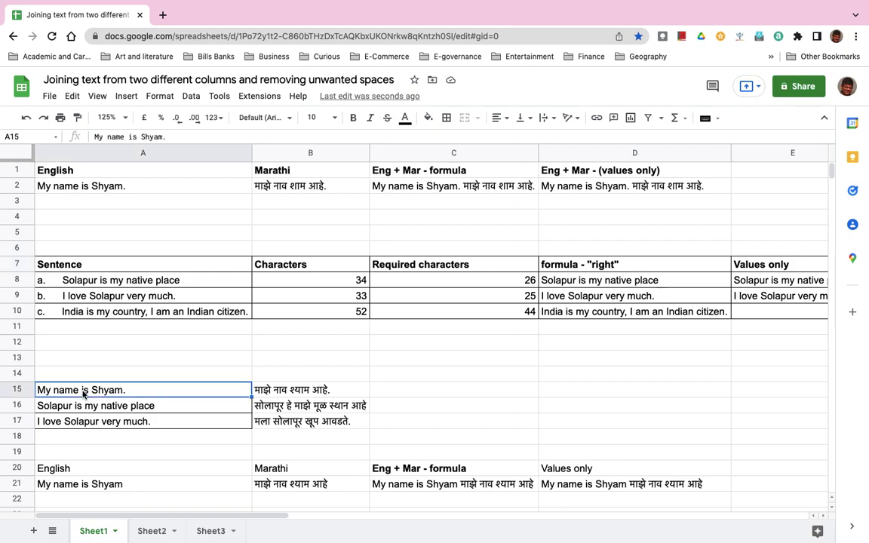
{"action": "scroll", "coordinate": [171, 422], "scroll_direction": "down", "scroll_amount": 3}
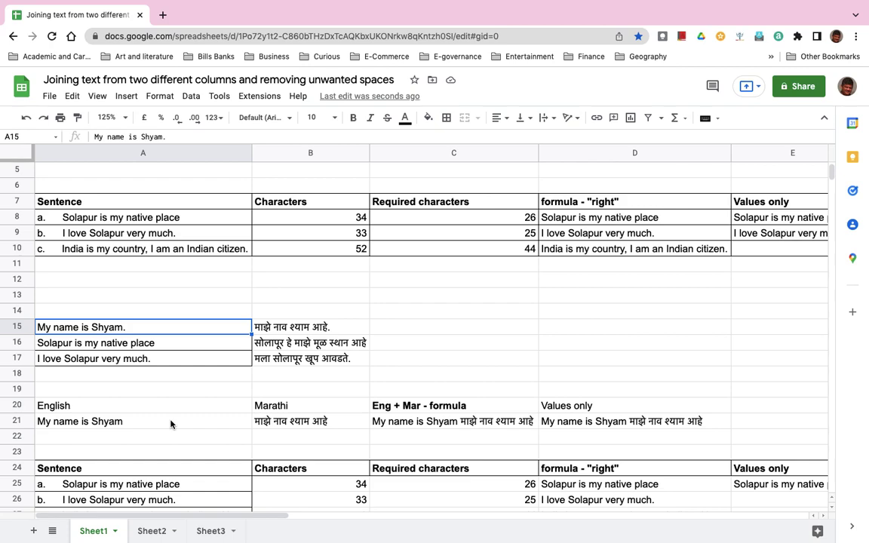
{"action": "left_click", "coordinate": [306, 327]}
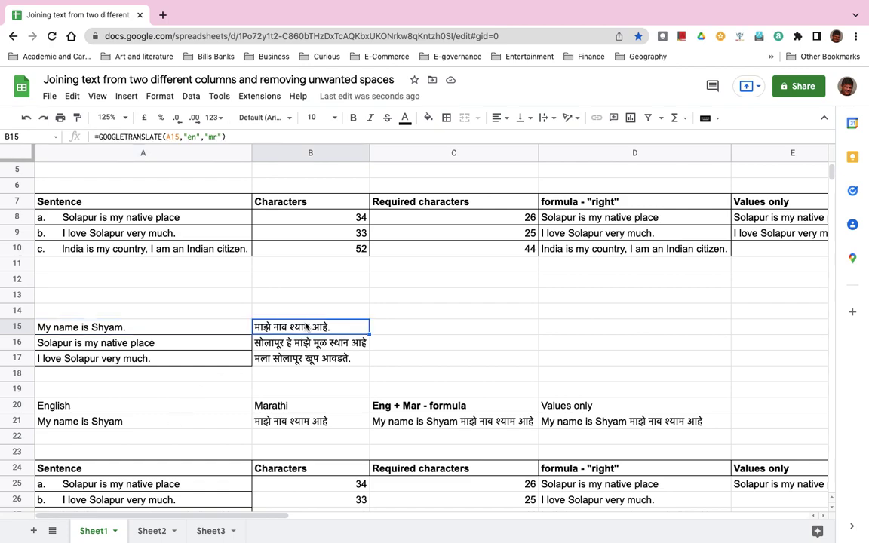
{"action": "left_click", "coordinate": [61, 330]}
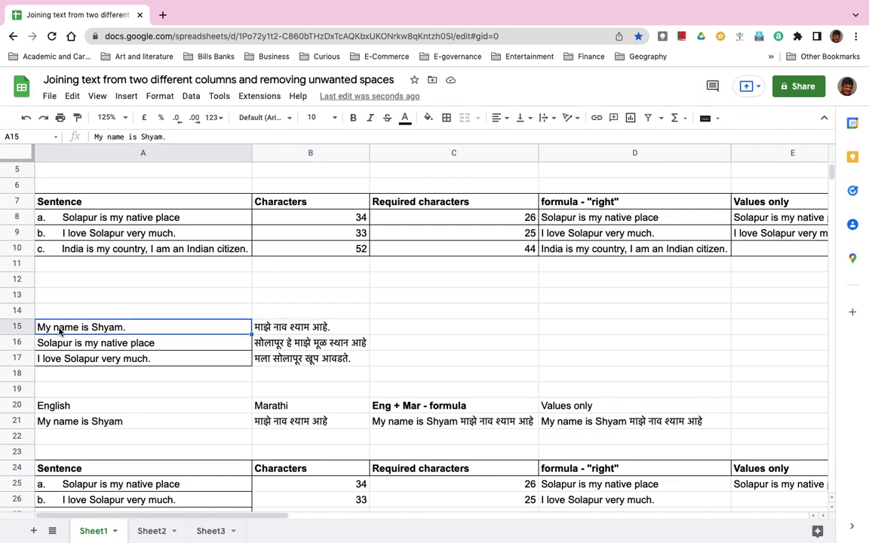
{"action": "left_click", "coordinate": [299, 329]}
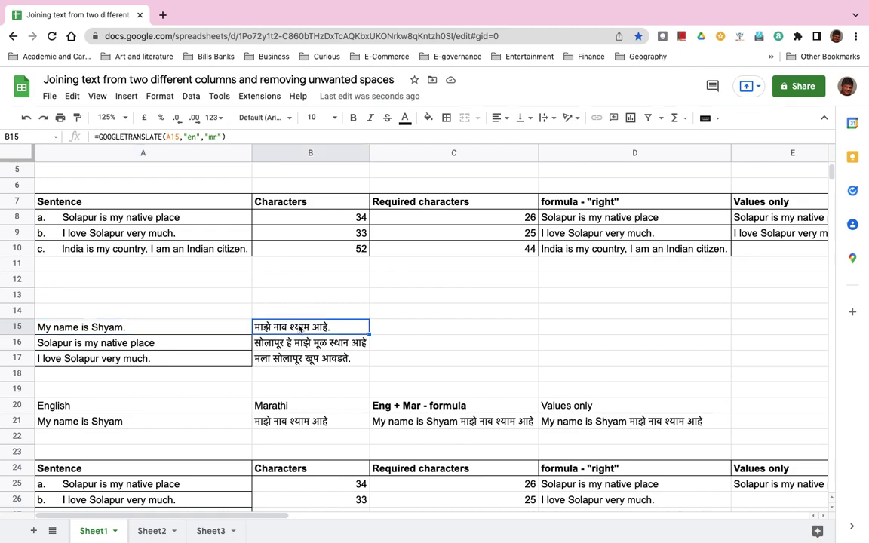
- Enter =GOOGLETRANSLATE(A15,"en","mr") in C15 and accept the suggested auto-fill of the formula for C16 and C17
{"action": "left_click", "coordinate": [407, 326]}
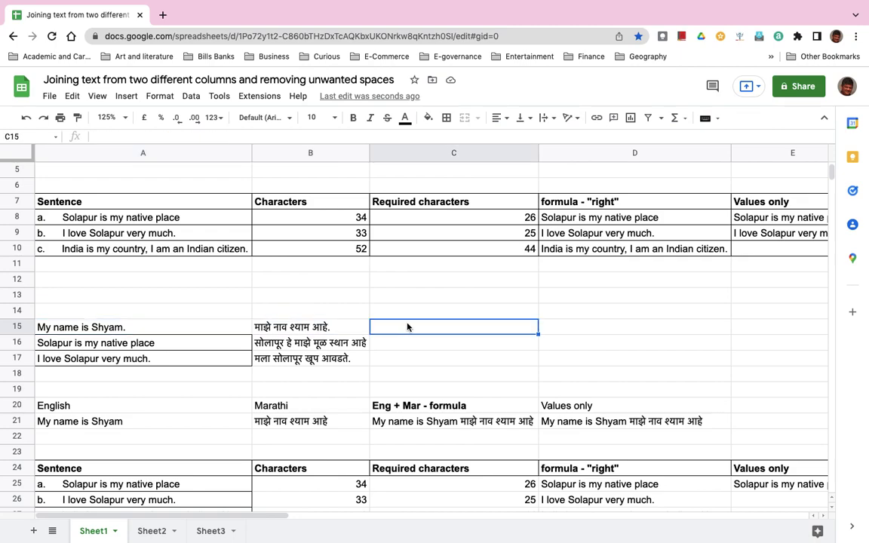
{"action": "type", "text": "="}
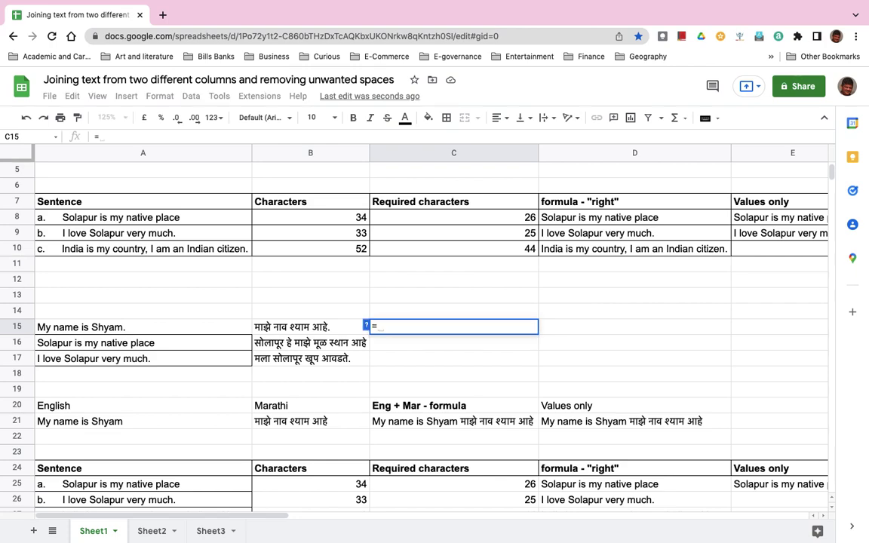
{"action": "type", "text": "goog"}
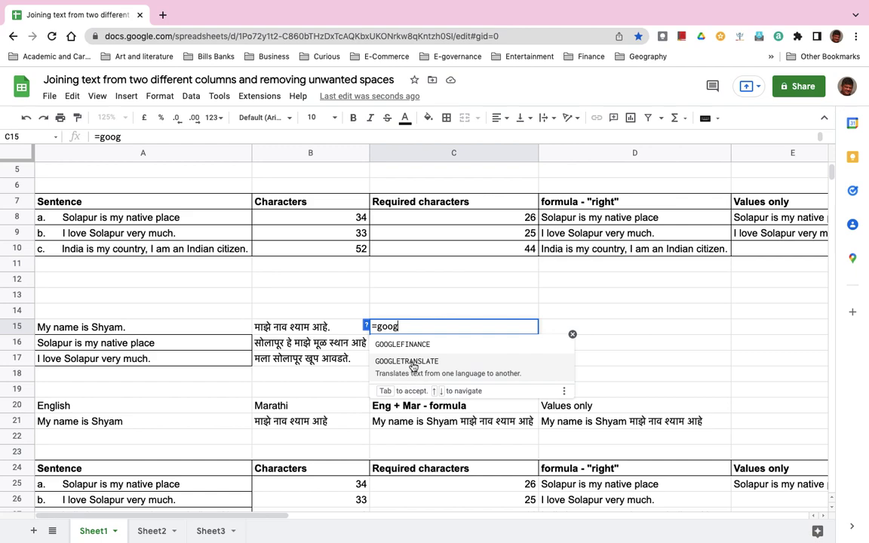
{"action": "left_click", "coordinate": [413, 363]}
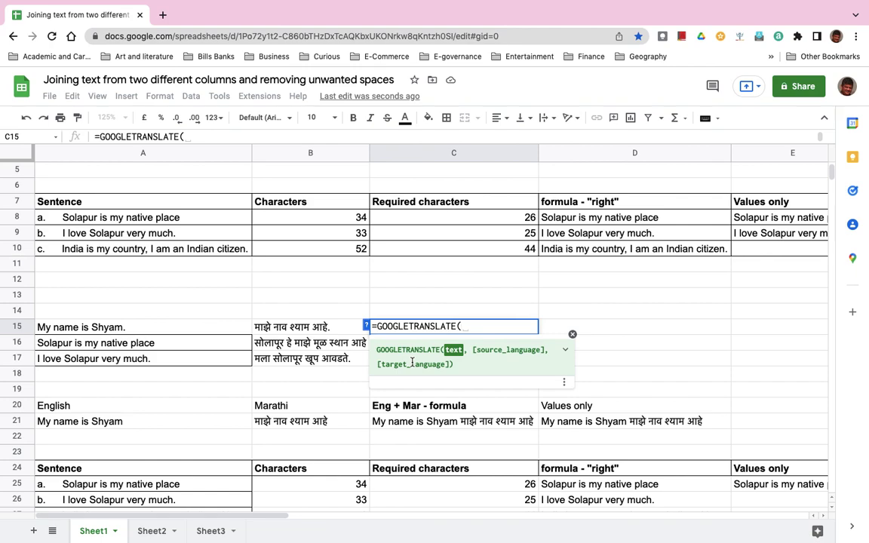
{"action": "left_click", "coordinate": [106, 332]}
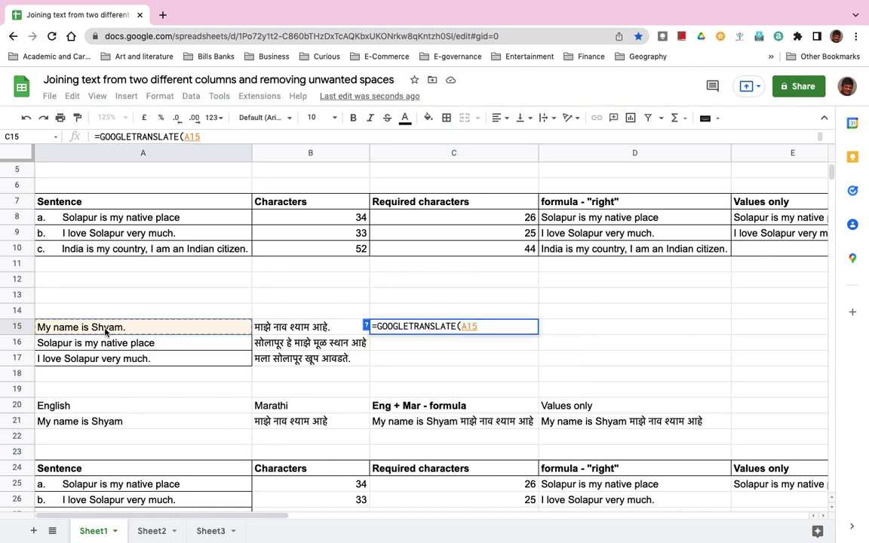
{"action": "type", "text": ","}
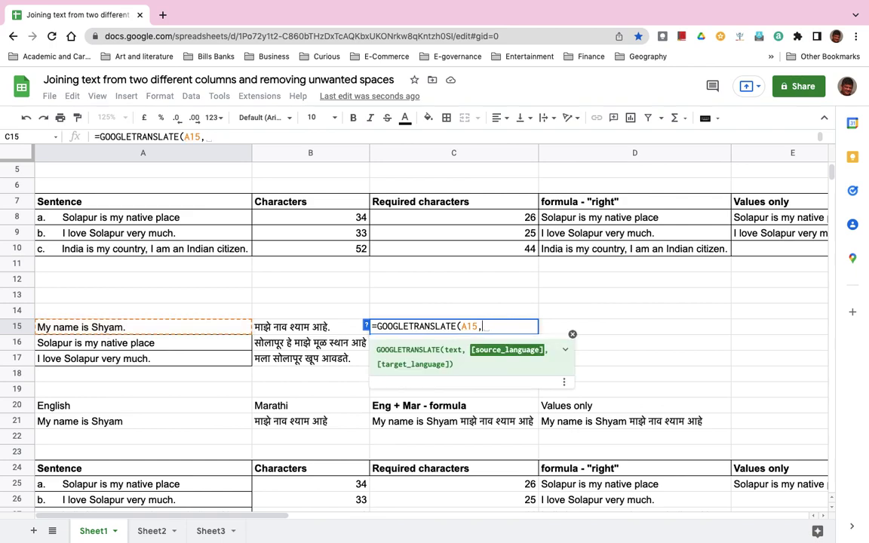
{"action": "type", "text": "\""}
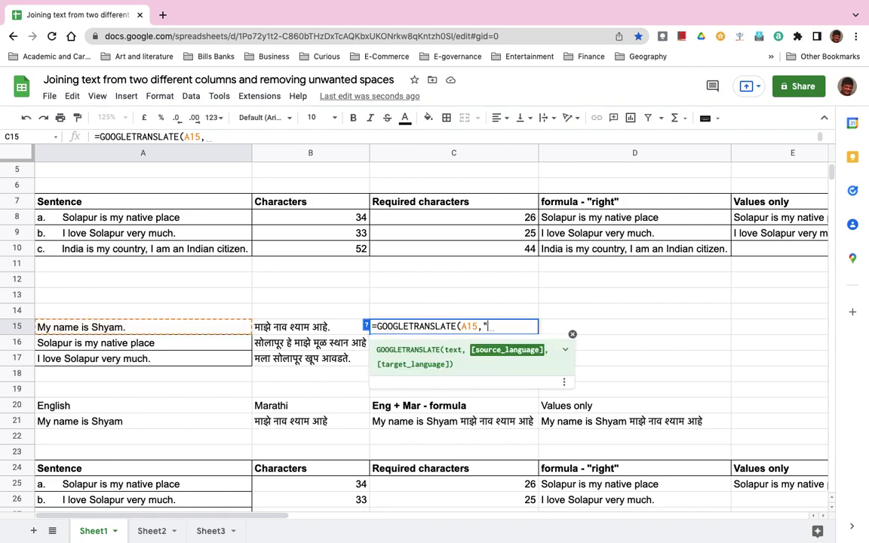
{"action": "type", "text": "en"}
{"action": "type", "text": "\""}
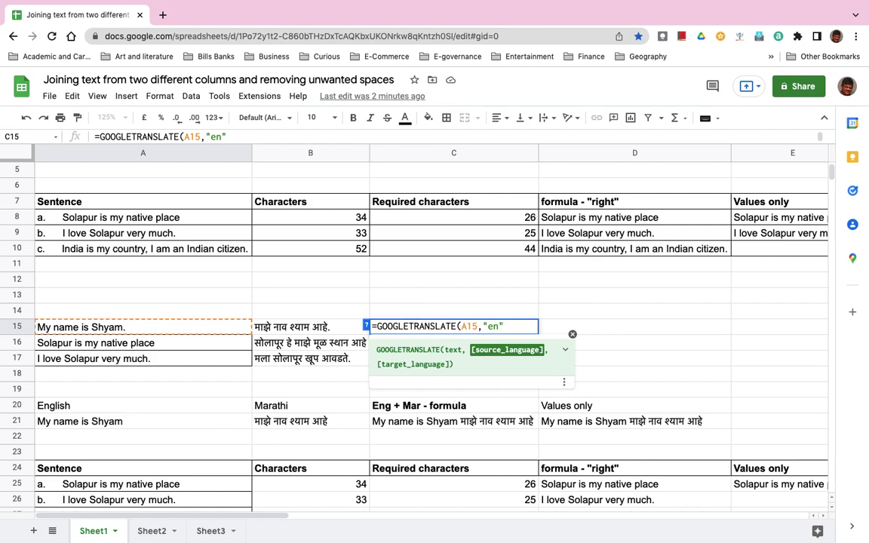
{"action": "type", "text": ","}
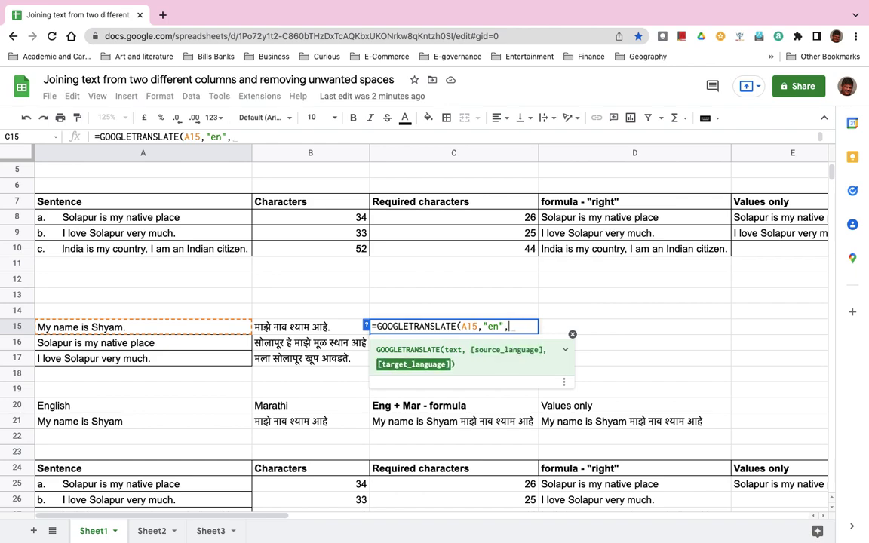
{"action": "type", "text": "\""}
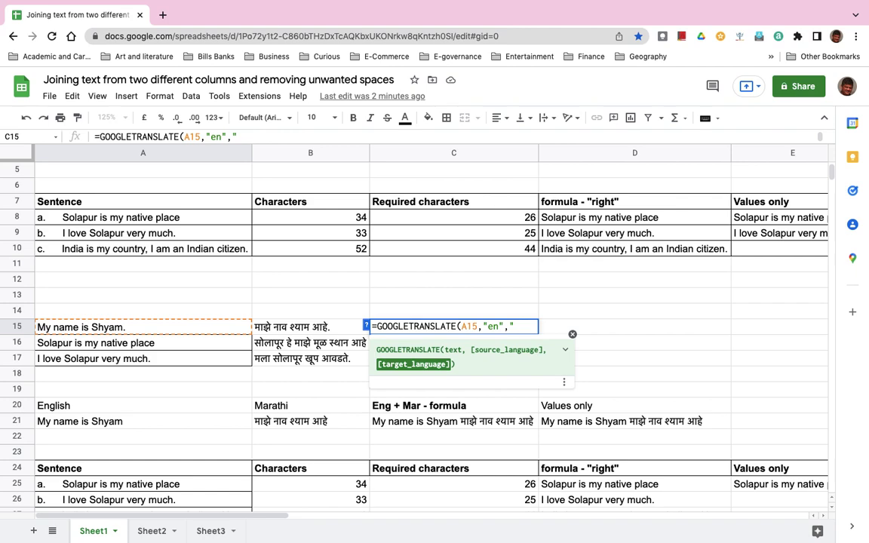
{"action": "type", "text": "mr\")"}
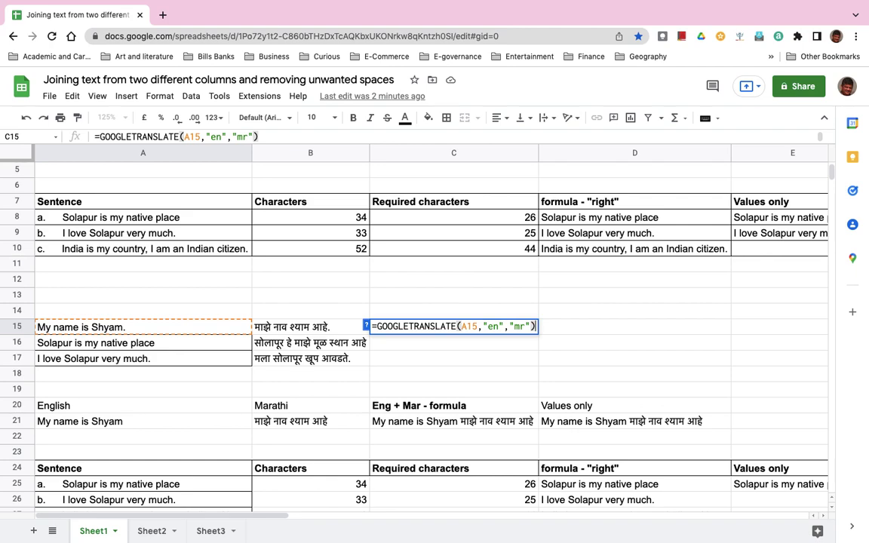
{"action": "key", "text": "Return"}
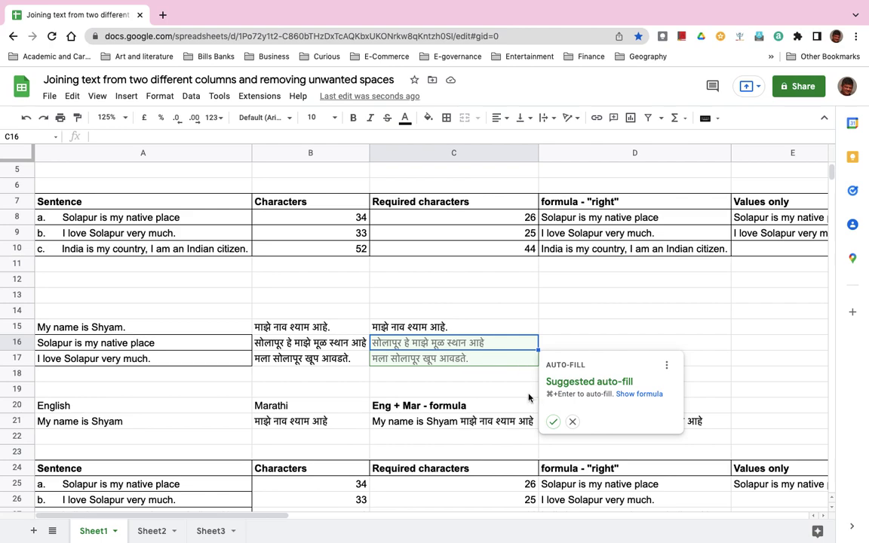
{"action": "left_click", "coordinate": [554, 423]}
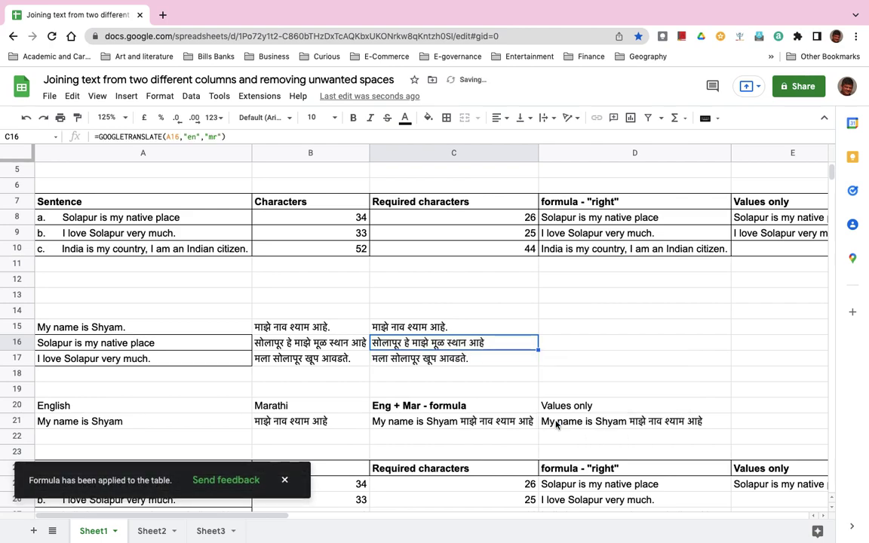